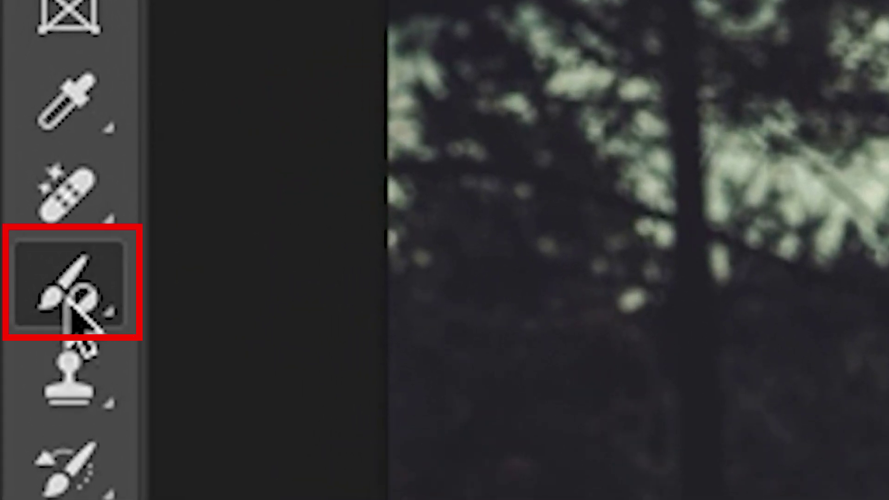
Set the Adjustment Brush to Exposure with Apply to object on, then target the hiker woman.
click(62, 280)
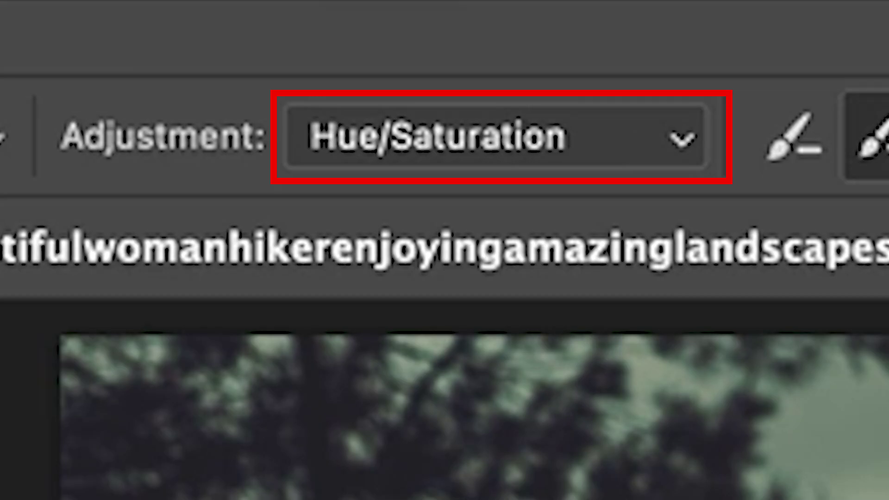
click(499, 155)
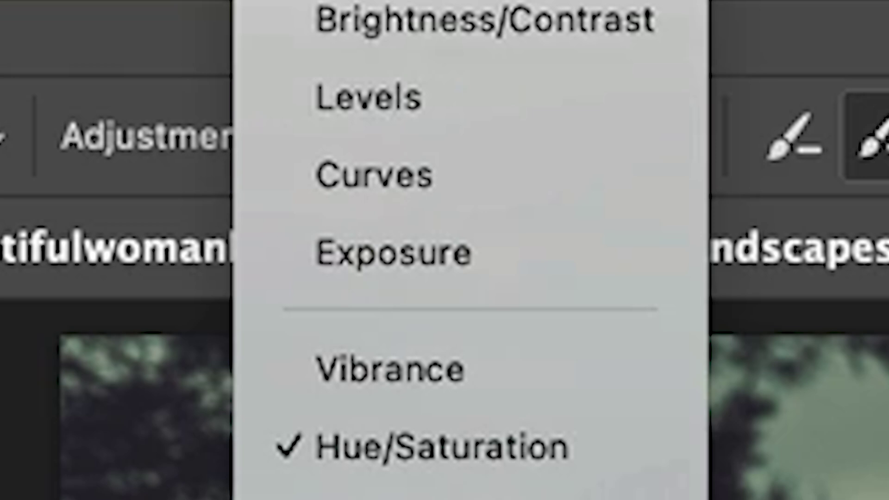
click(423, 276)
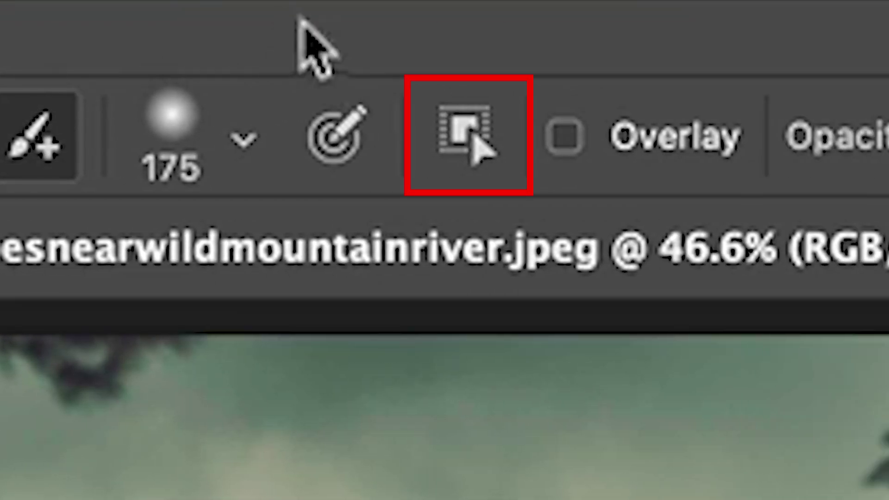
click(475, 133)
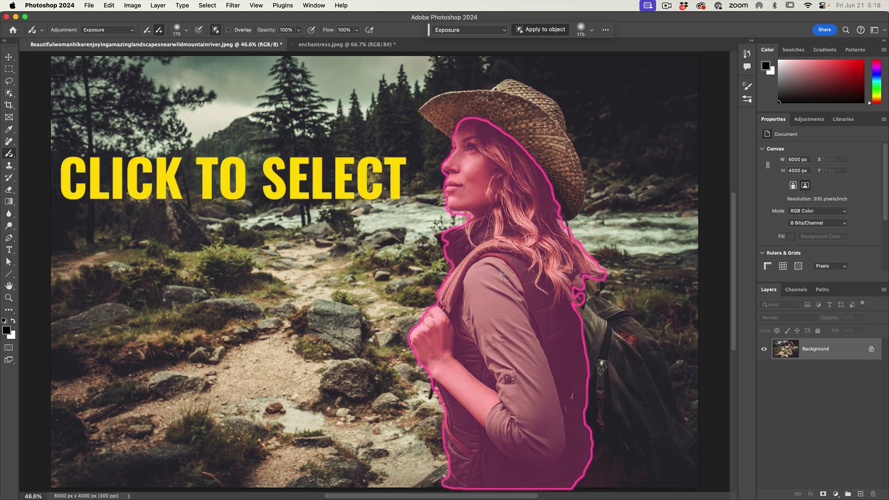
click(501, 274)
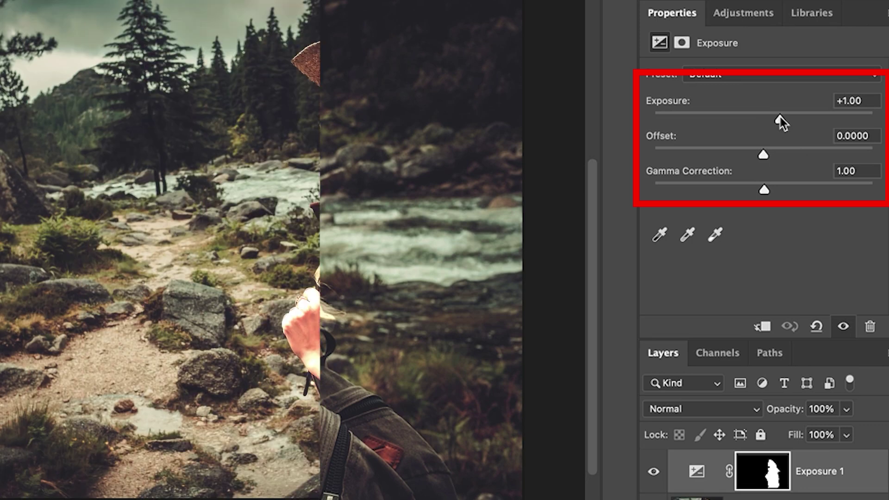
Tune the woman's Exposure layer to Exposure +0.90, Gamma 1.10 and Offset -0.022.
mouse_move(779, 116)
mouse_down()
mouse_move(761, 115)
mouse_move(777, 112)
mouse_up()
mouse_move(760, 152)
mouse_down()
mouse_move(733, 153)
mouse_move(770, 150)
mouse_move(760, 148)
mouse_up()
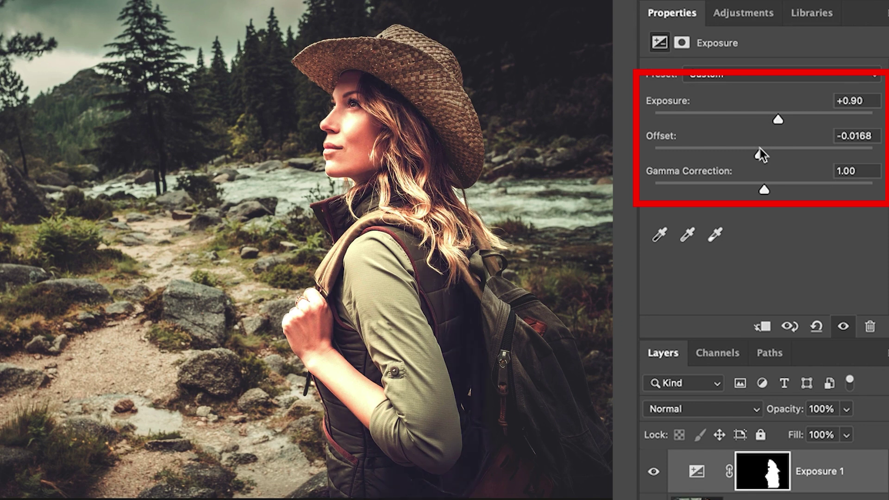
mouse_move(763, 187)
mouse_down()
mouse_move(745, 187)
mouse_move(765, 187)
mouse_move(756, 184)
mouse_move(759, 155)
mouse_up()
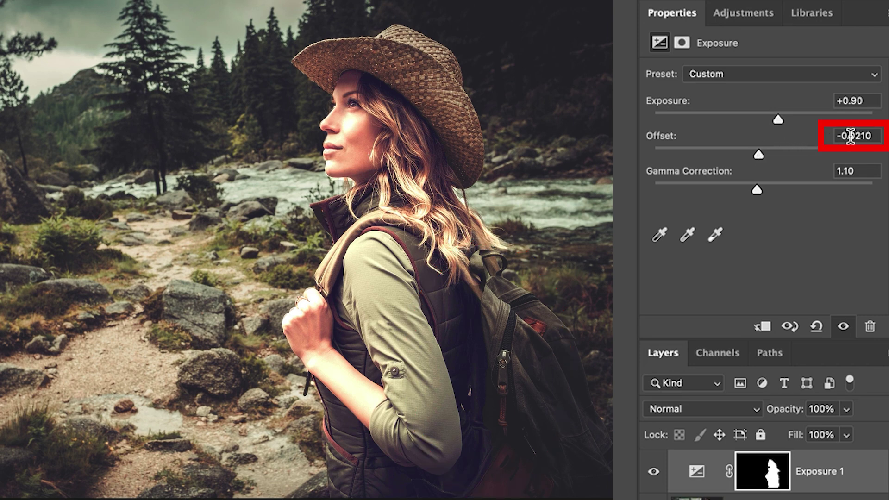
drag(851, 137, 849, 136)
drag(851, 137, 849, 137)
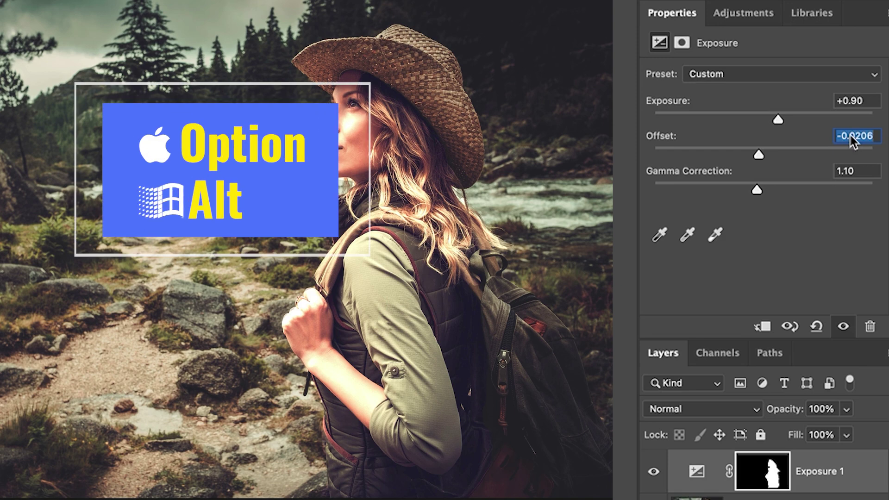
drag(853, 141, 716, 150)
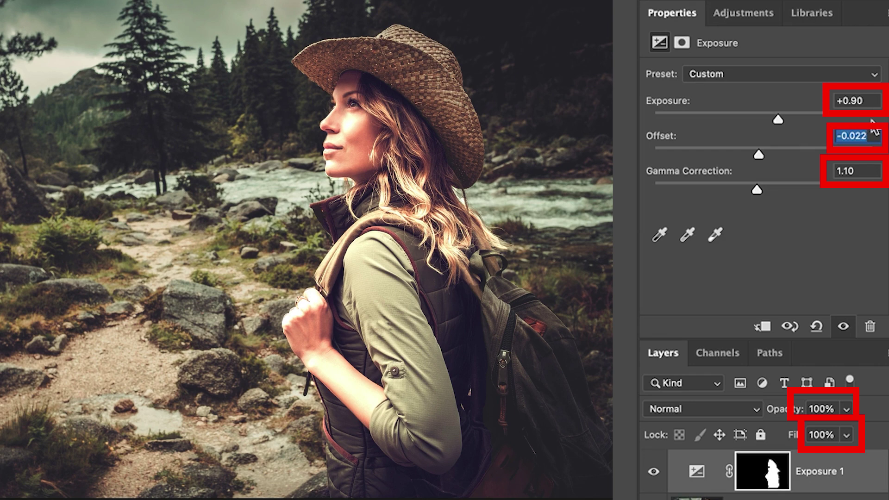
Re-tune Exposure 1 to +0.28 with Gamma 1.47, then hide it to compare.
drag(777, 119, 774, 118)
drag(754, 189, 749, 190)
drag(775, 119, 774, 119)
drag(749, 190, 734, 190)
drag(774, 118, 768, 118)
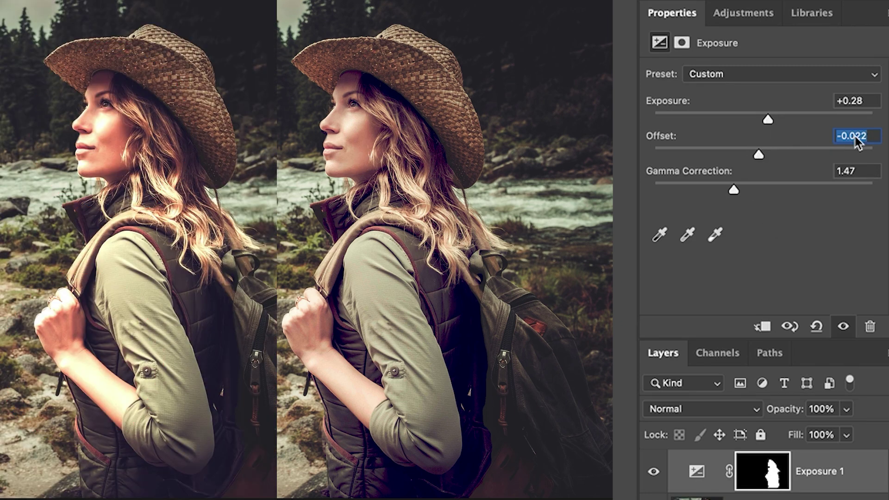
scroll(861, 142, up, 5)
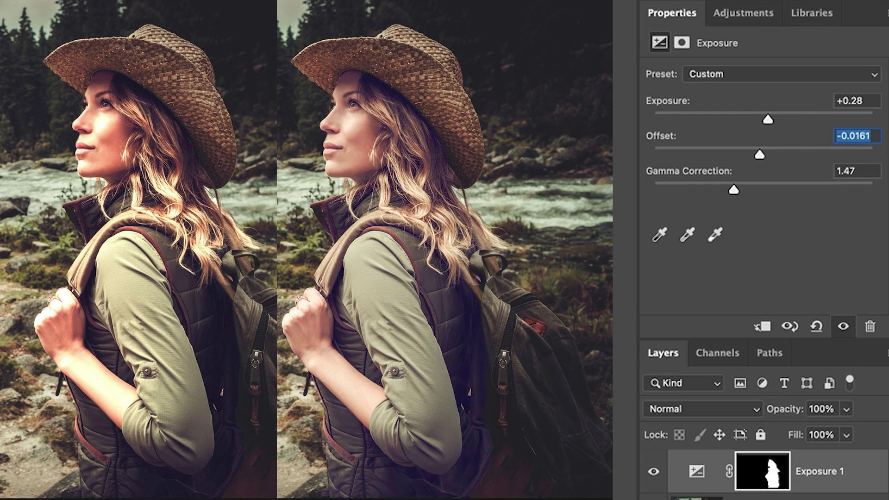
click(655, 301)
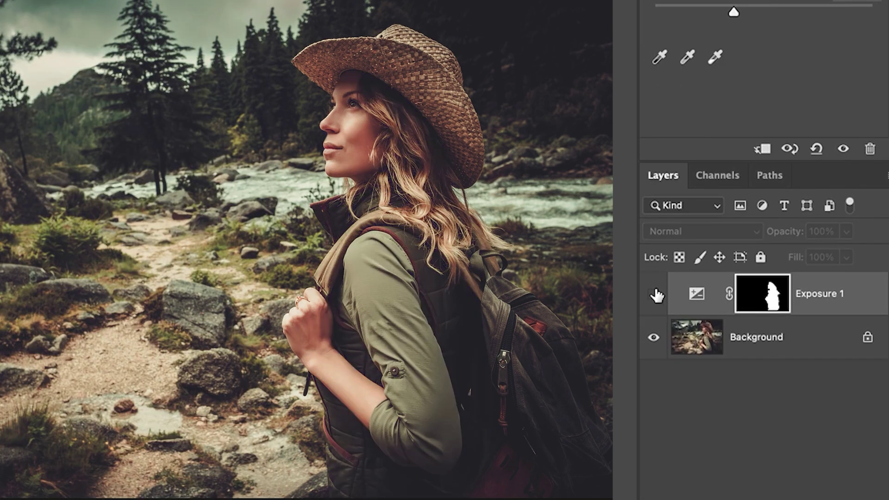
Show Exposure 1 again, enable object hover highlighting, and add the backpack to the mask.
click(655, 209)
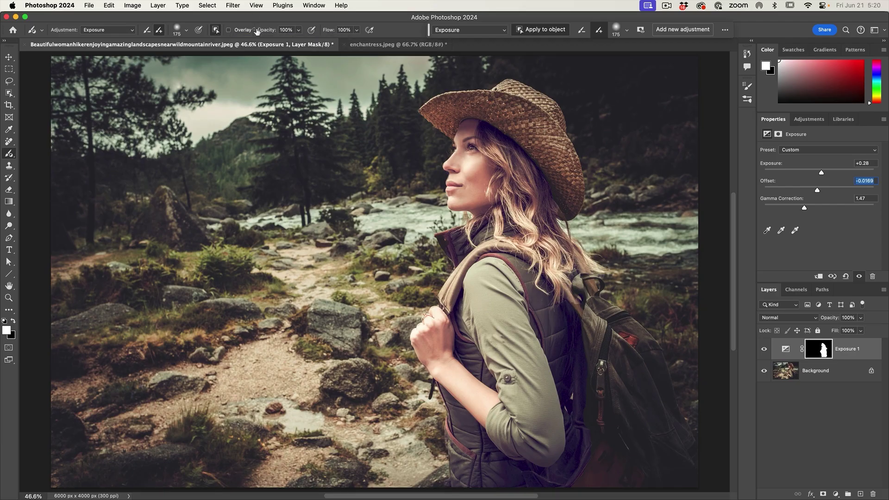
click(216, 30)
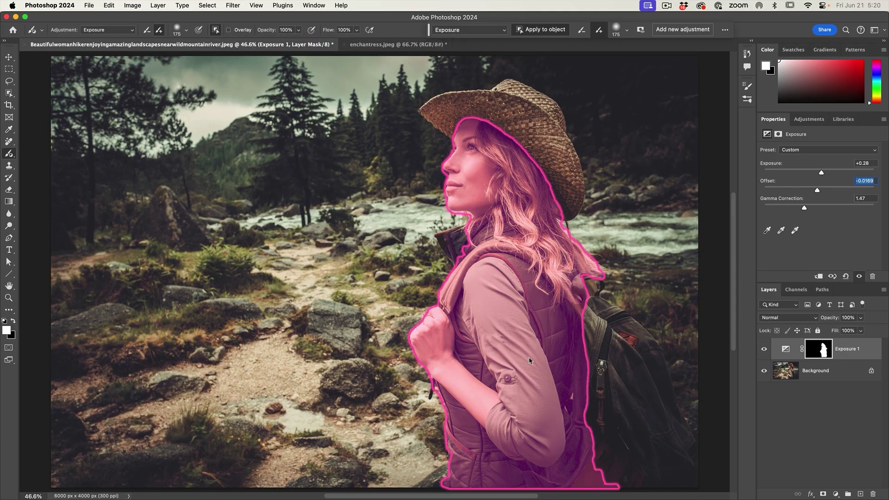
click(623, 369)
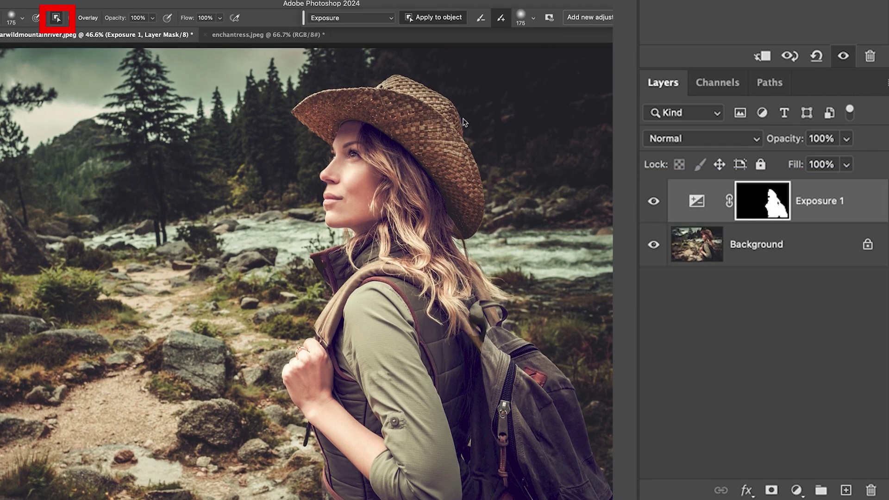
Add the hat to the mask, compare with Exposure 1 toggled, and set its opacity to 92%.
click(425, 123)
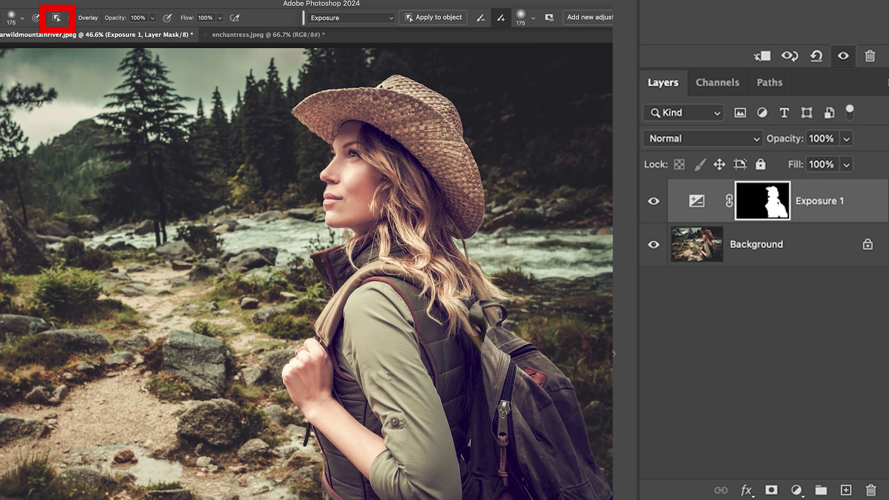
click(654, 200)
click(654, 200)
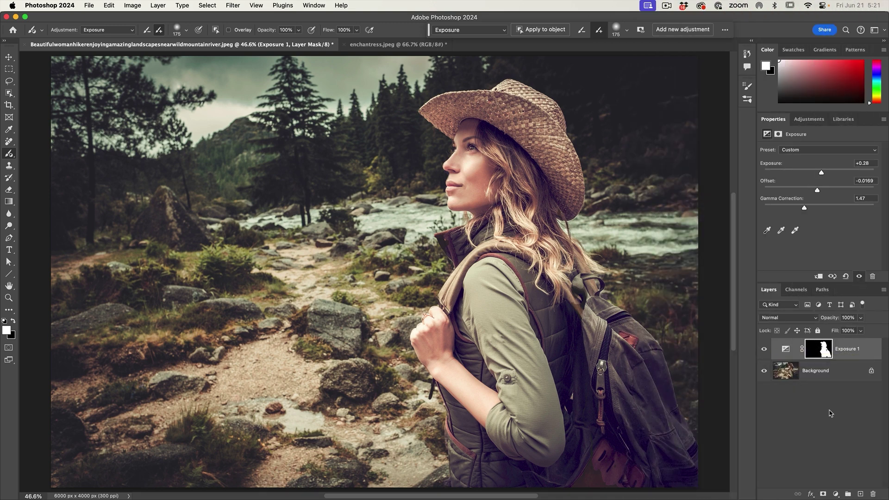
mouse_move(828, 320)
mouse_down()
mouse_move(769, 318)
mouse_move(824, 315)
mouse_up()
Switch to enchantress.jpeg and set the adjustment brush type to Hue/Saturation.
click(388, 47)
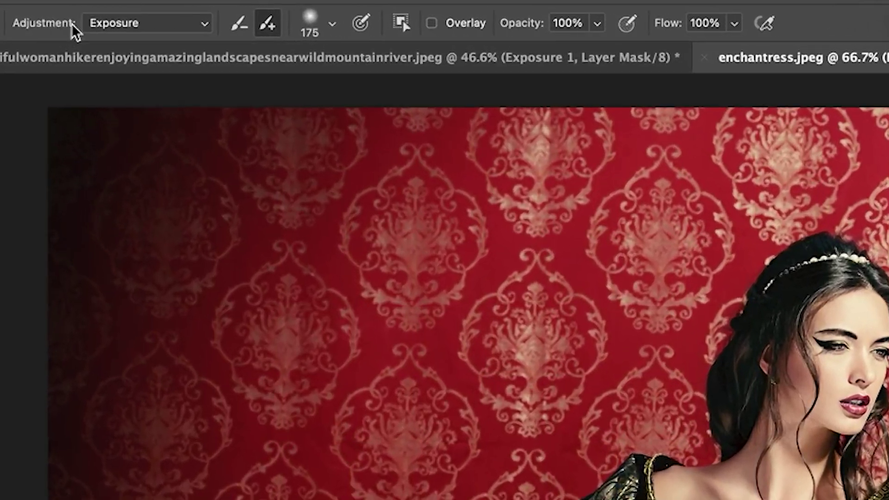
click(120, 30)
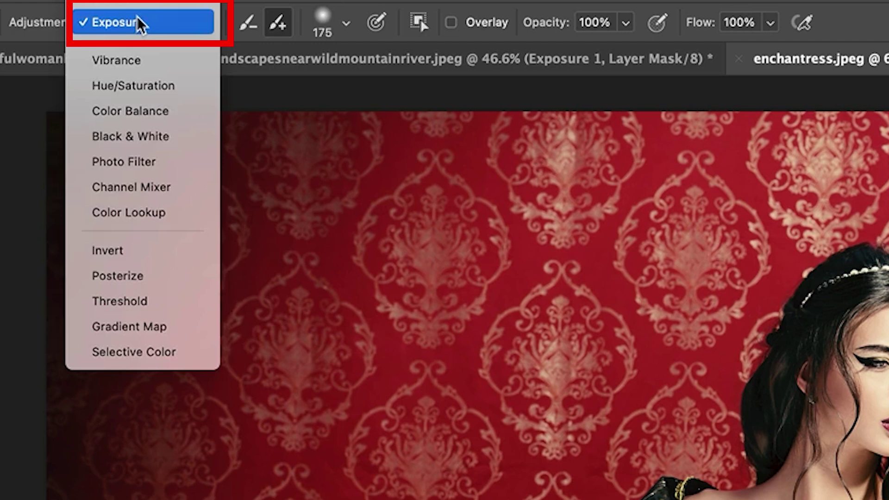
click(137, 86)
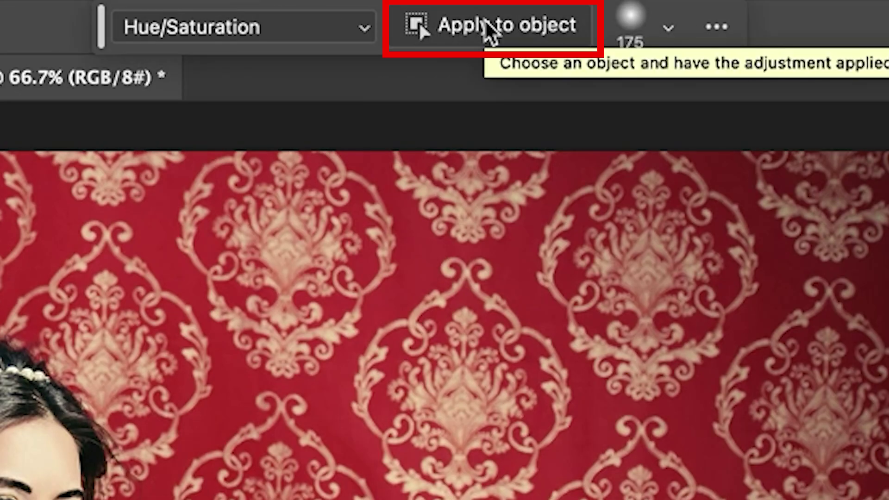
With Hue/Saturation and Apply to object, draw a box around the woman and book.
click(323, 32)
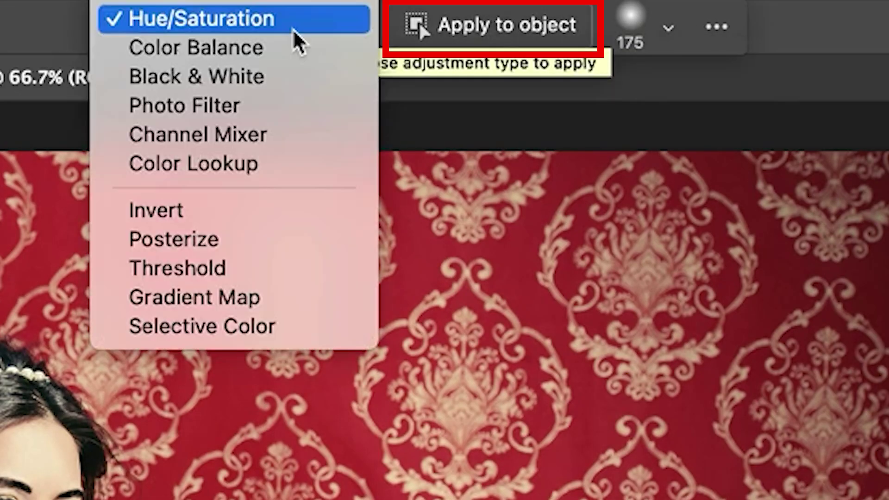
scroll(294, 337, up, 3)
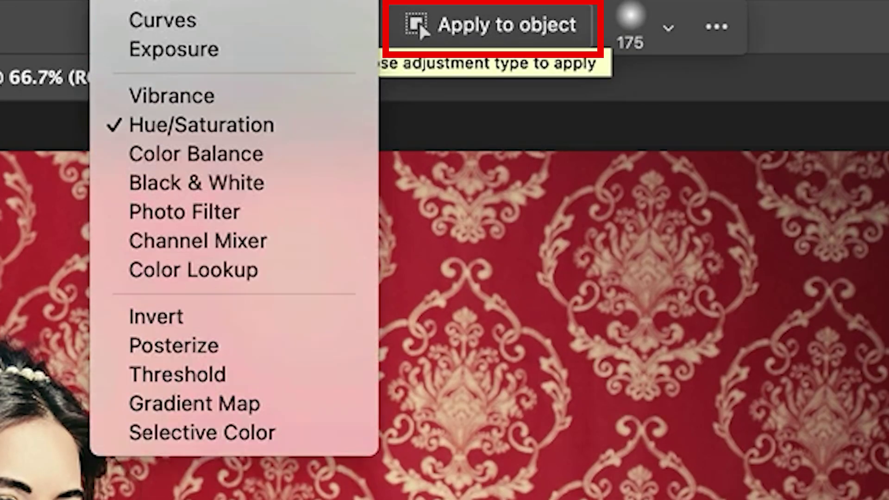
click(272, 125)
click(476, 28)
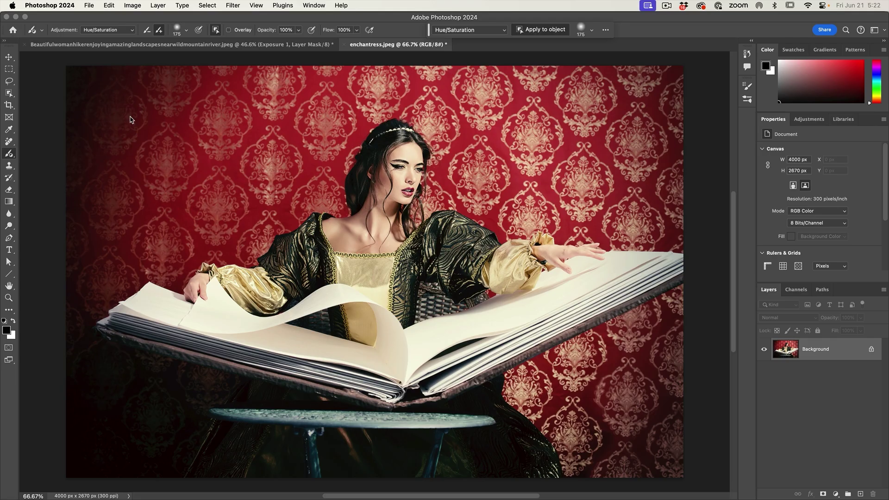
drag(130, 117, 610, 472)
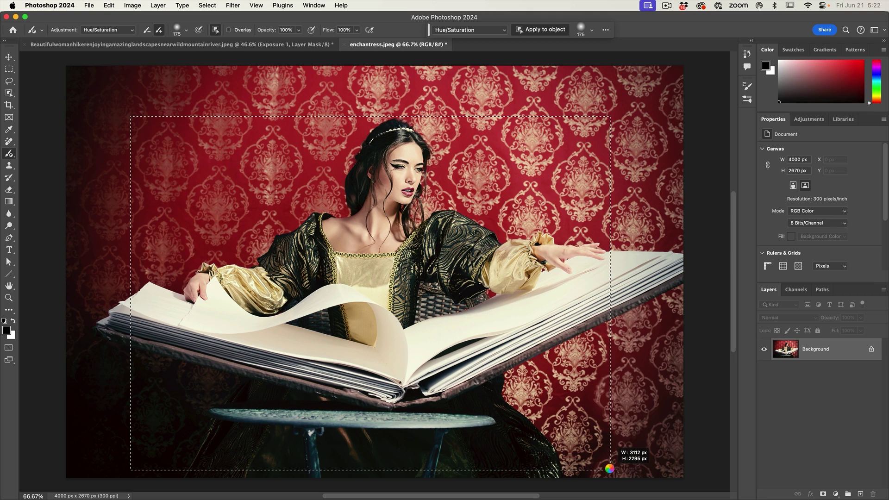
drag(609, 468, 610, 471)
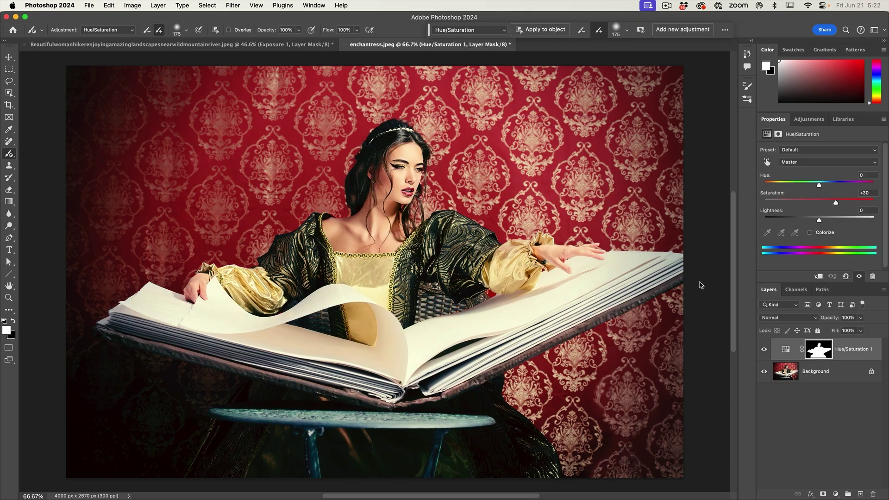
Make Hue/Saturation 1 visible and invert its mask with Cmd+I to target the wallpaper.
click(764, 350)
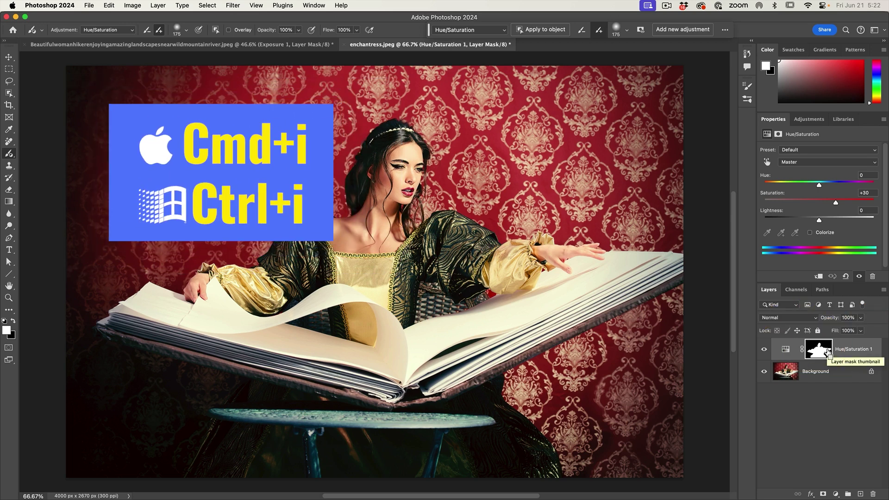
key(super+i)
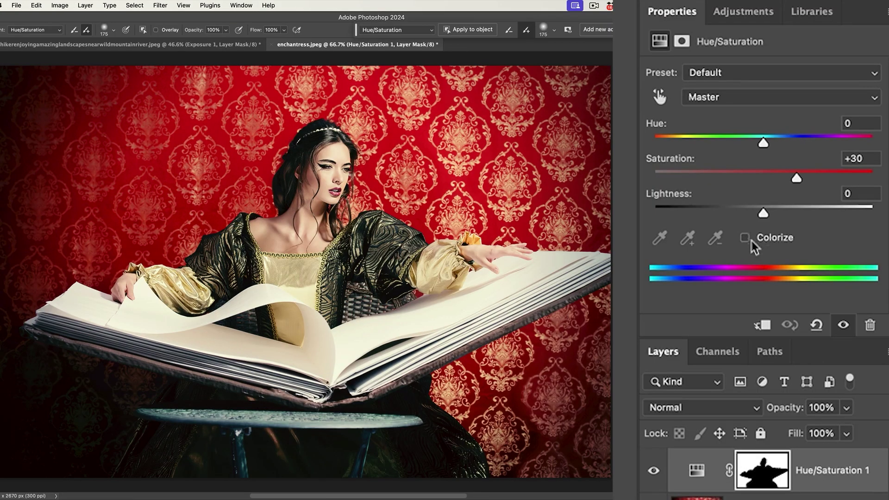
Sample the wallpaper's Reds and set Hue -122, Saturation -16, Lightness -17.
click(661, 97)
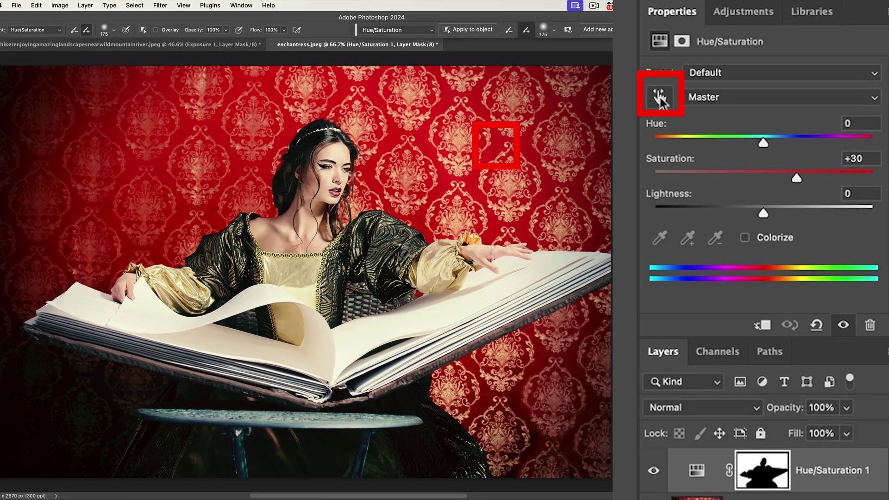
click(661, 97)
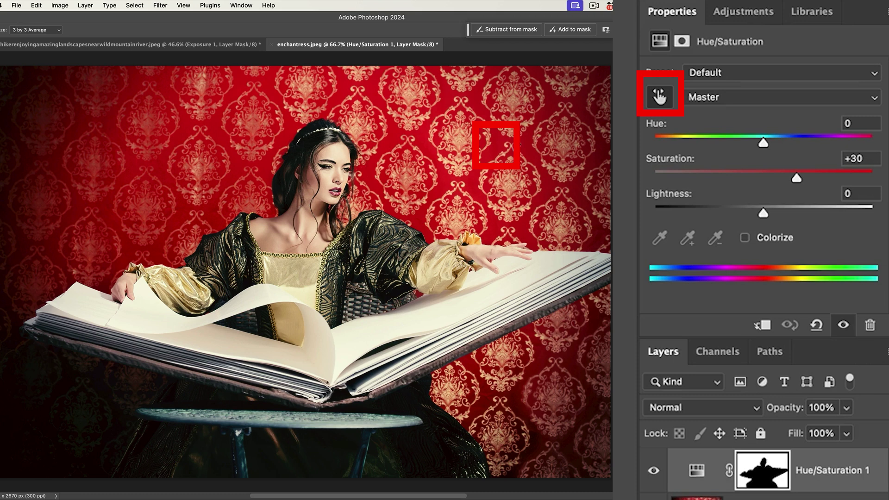
click(497, 145)
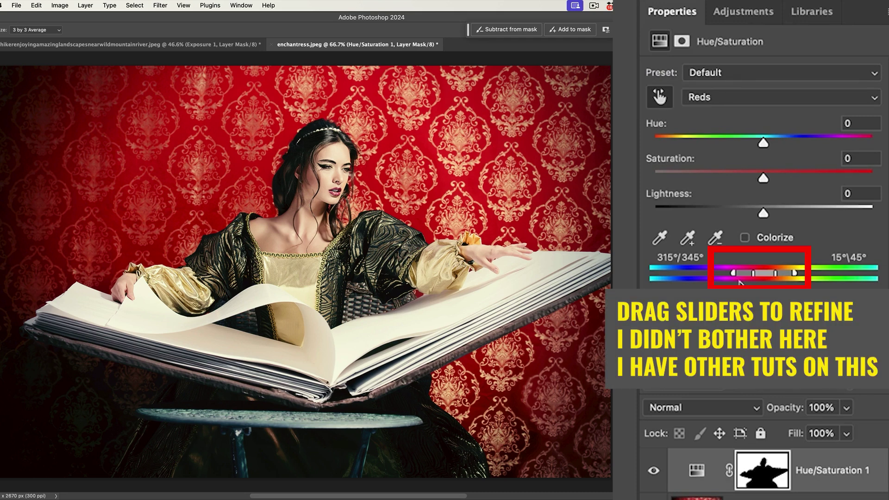
drag(762, 142, 679, 134)
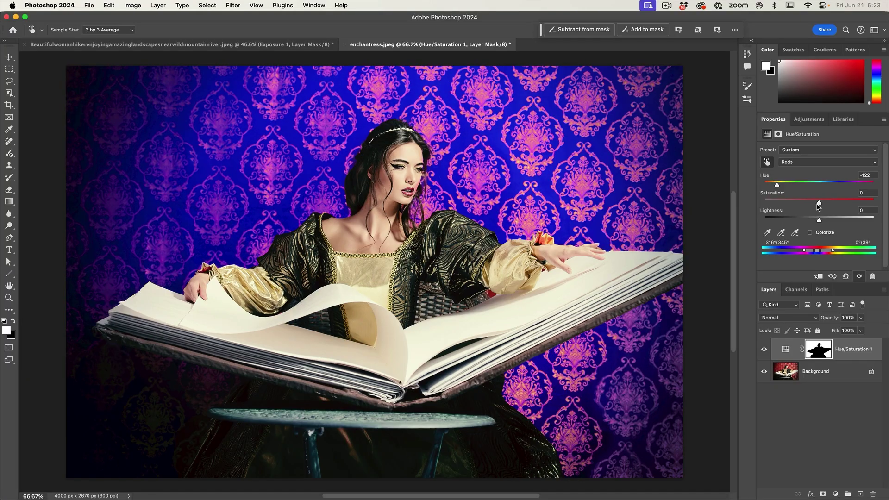
drag(819, 203, 756, 203)
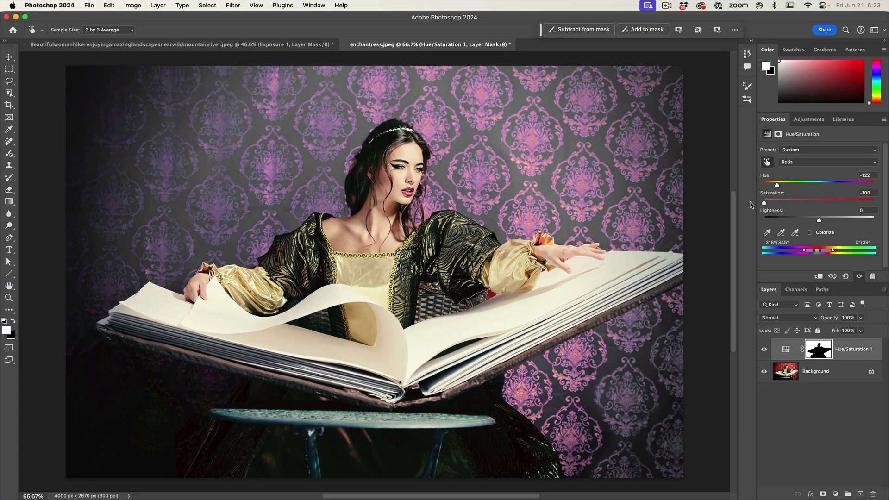
drag(765, 204, 812, 205)
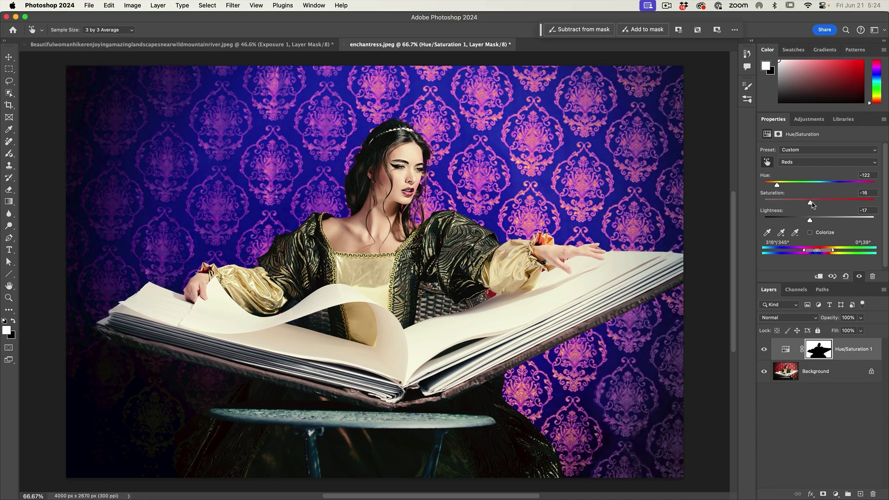